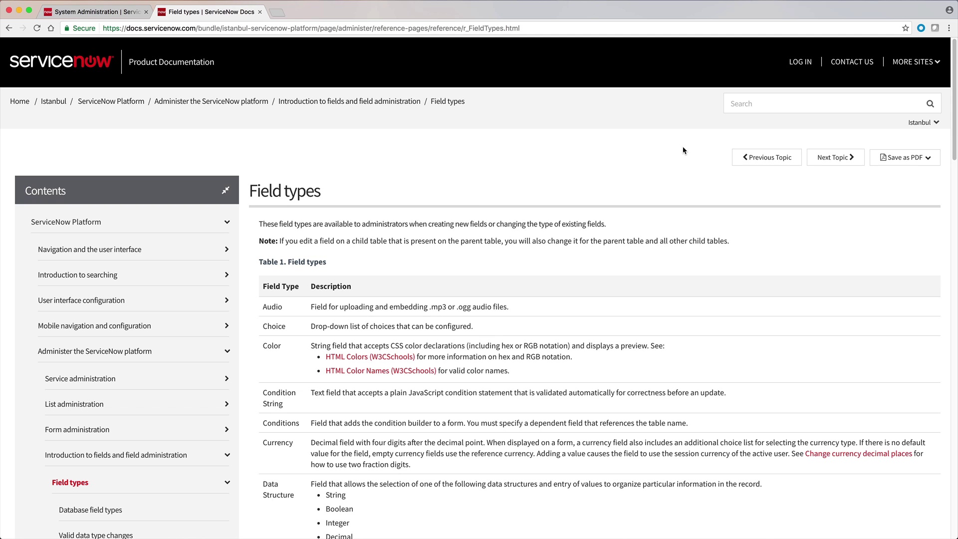
{"action": "scroll", "coordinate": [682, 147], "scroll_direction": "down", "scroll_amount": 11}
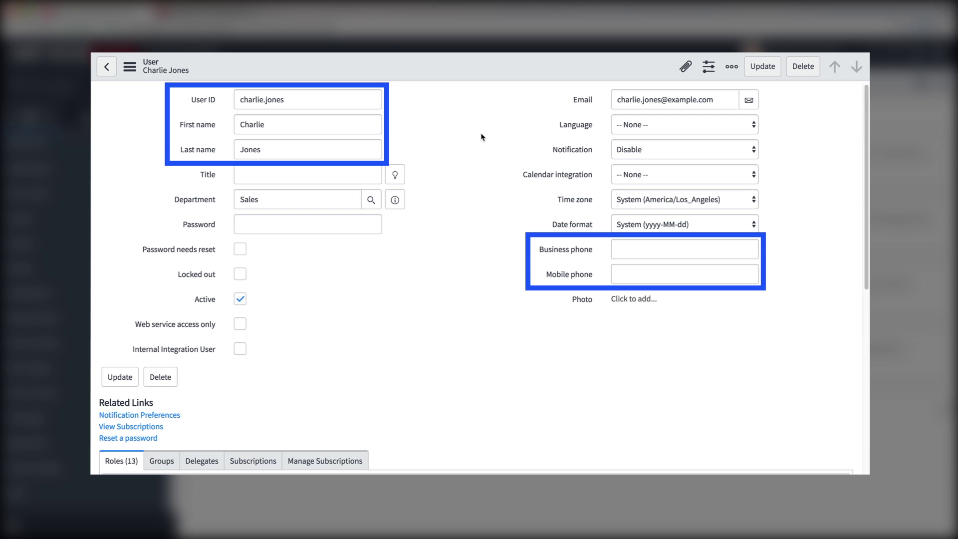
{"action": "left_click", "coordinate": [330, 101]}
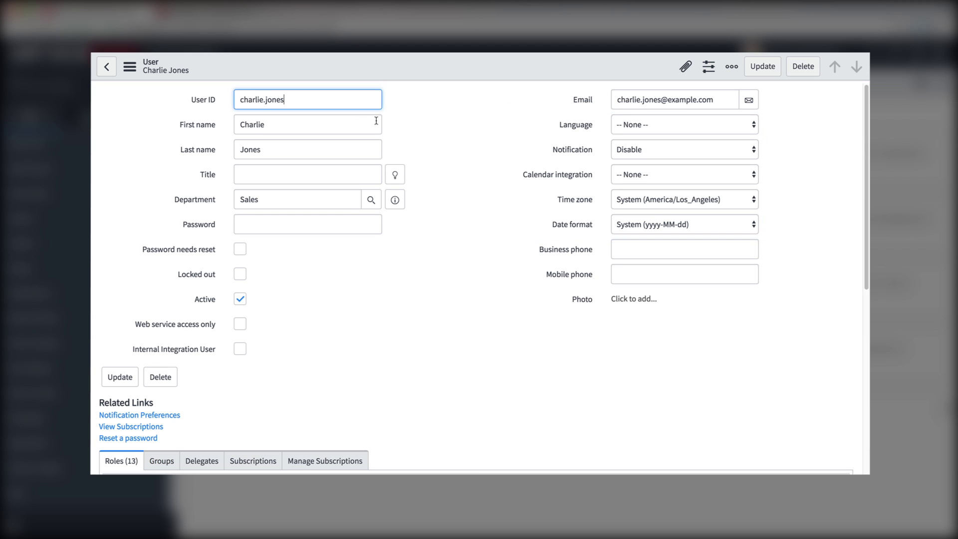
{"action": "left_click", "coordinate": [750, 201]}
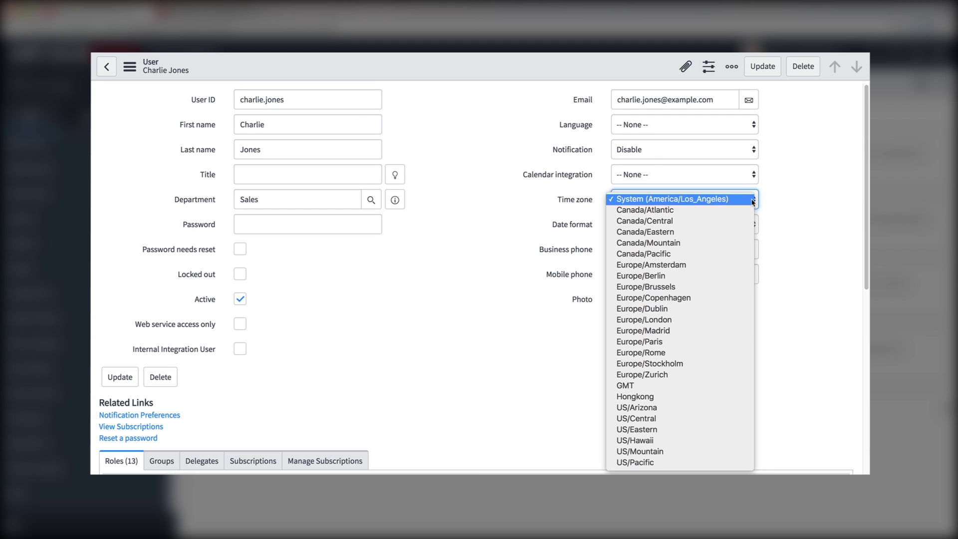
{"action": "left_click", "coordinate": [787, 206]}
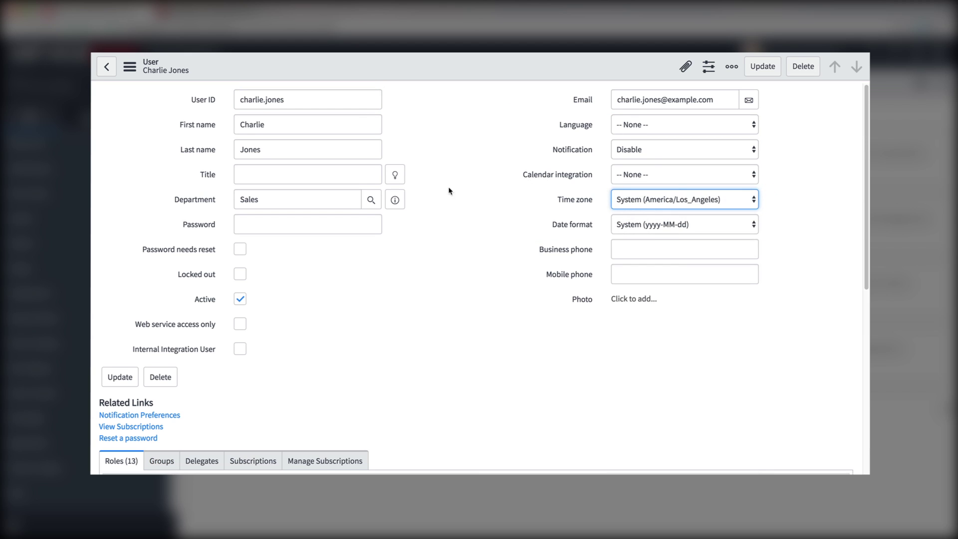
{"action": "mouse_move", "coordinate": [395, 200]}
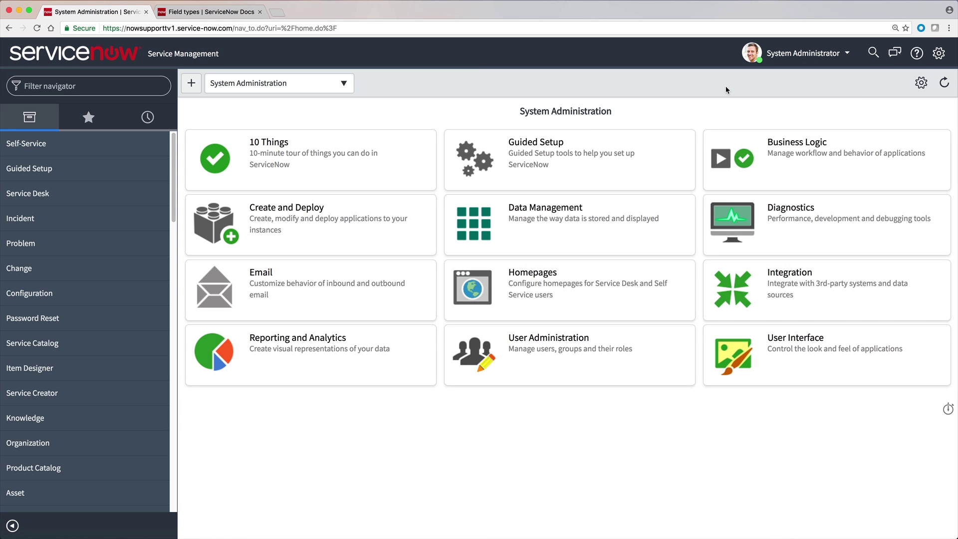
Expand the Incident, Problem and Configuration applications in the navigator to show their modules
{"action": "left_click", "coordinate": [94, 218]}
{"action": "scroll", "coordinate": [95, 217], "scroll_direction": "down", "scroll_amount": 3}
{"action": "left_click", "coordinate": [91, 300]}
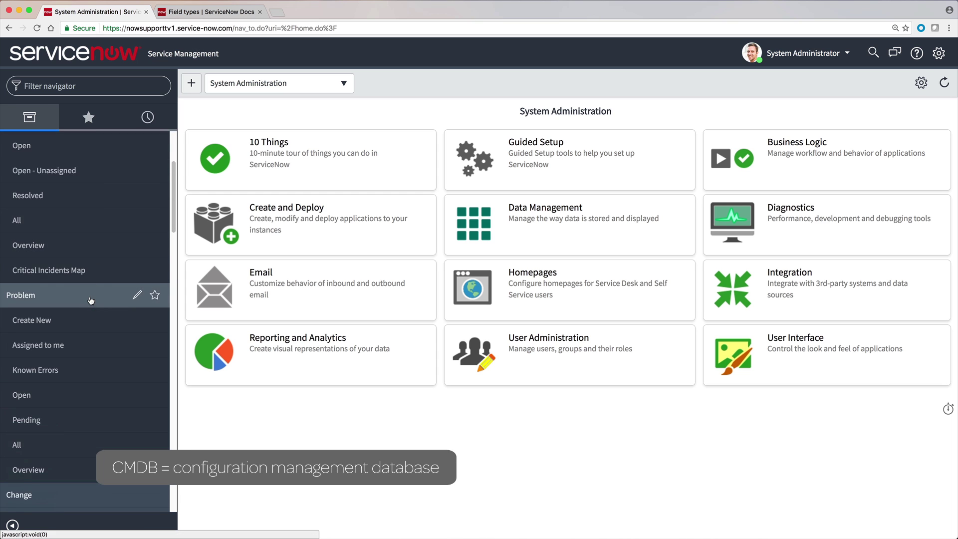
{"action": "scroll", "coordinate": [92, 301], "scroll_direction": "down", "scroll_amount": 1}
{"action": "scroll", "coordinate": [91, 301], "scroll_direction": "down", "scroll_amount": 2}
{"action": "left_click", "coordinate": [80, 391]}
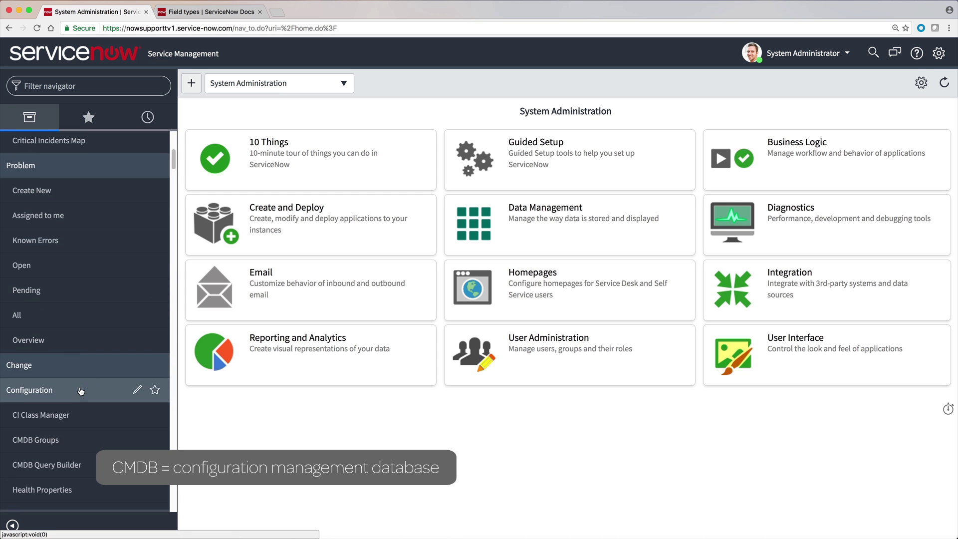
{"action": "scroll", "coordinate": [81, 392], "scroll_direction": "down", "scroll_amount": 3}
{"action": "scroll", "coordinate": [81, 391], "scroll_direction": "down", "scroll_amount": 1}
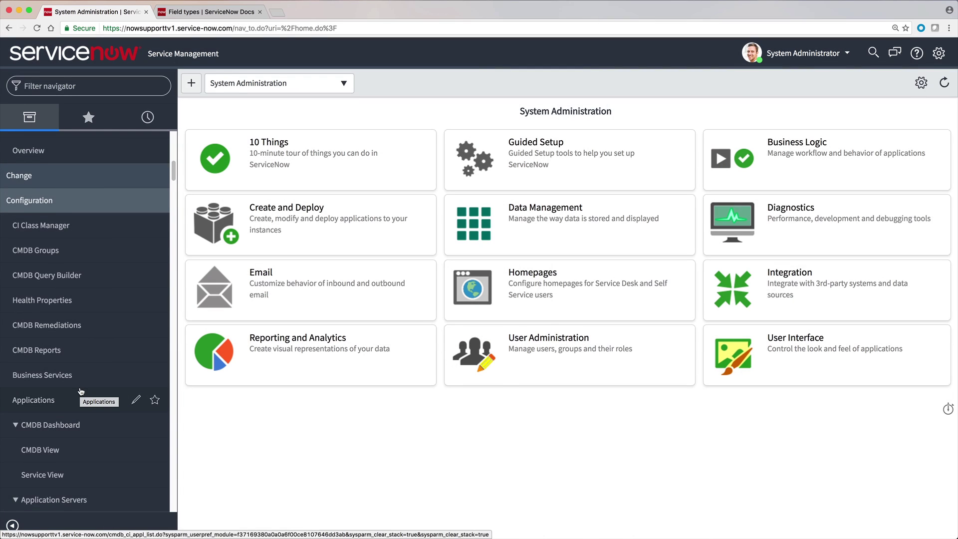
Open the Incident list filtered to active (open) incidents
{"action": "scroll", "coordinate": [81, 393], "scroll_direction": "up", "scroll_amount": 3}
{"action": "scroll", "coordinate": [81, 392], "scroll_direction": "up", "scroll_amount": 5}
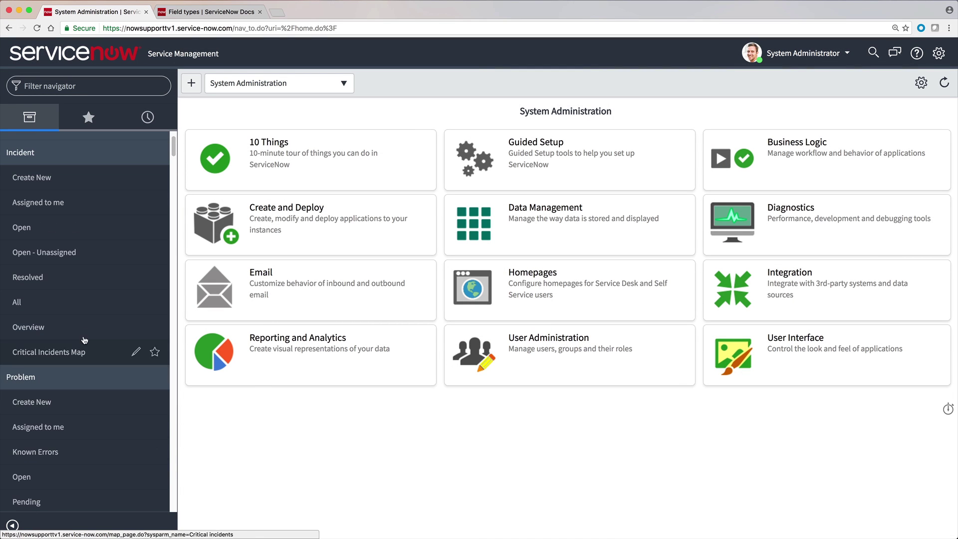
{"action": "left_click", "coordinate": [102, 233]}
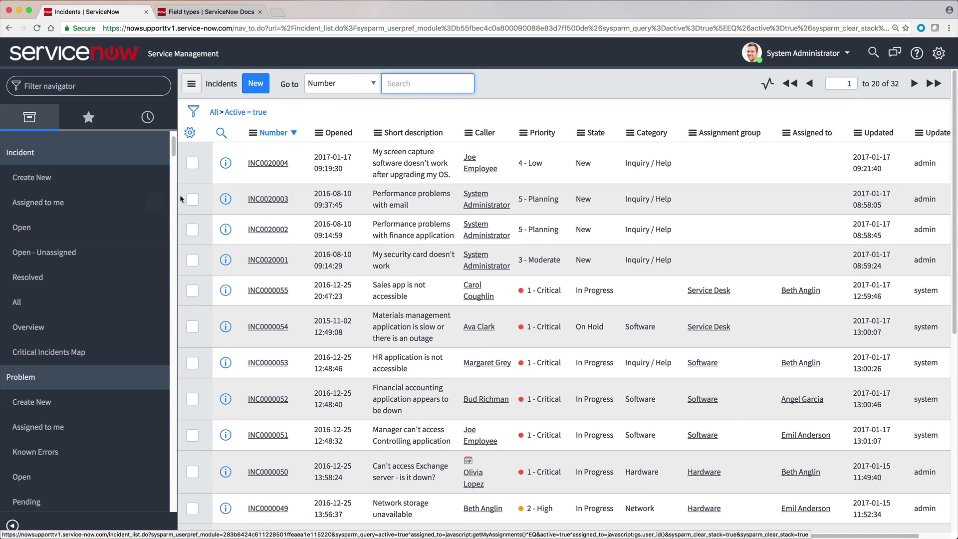
Set incident INC0020004 to In Progress, assign it to the Software group, and save it
{"action": "left_click", "coordinate": [274, 164]}
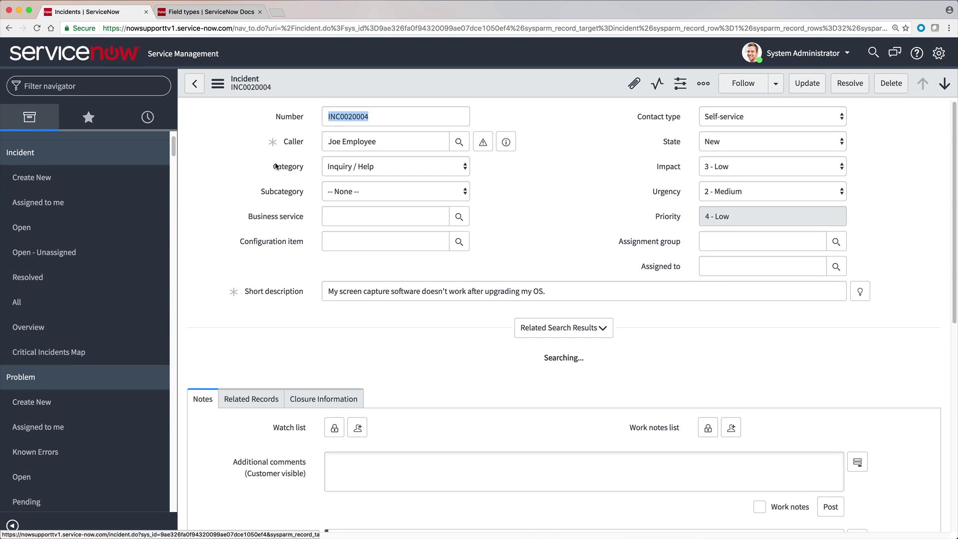
{"action": "left_click", "coordinate": [724, 146]}
{"action": "left_click", "coordinate": [732, 152]}
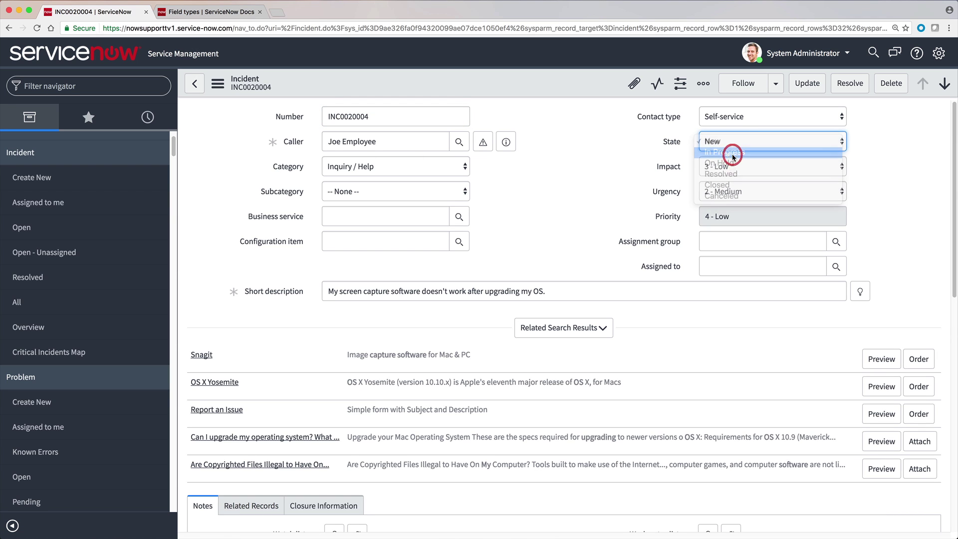
{"action": "left_click", "coordinate": [844, 240]}
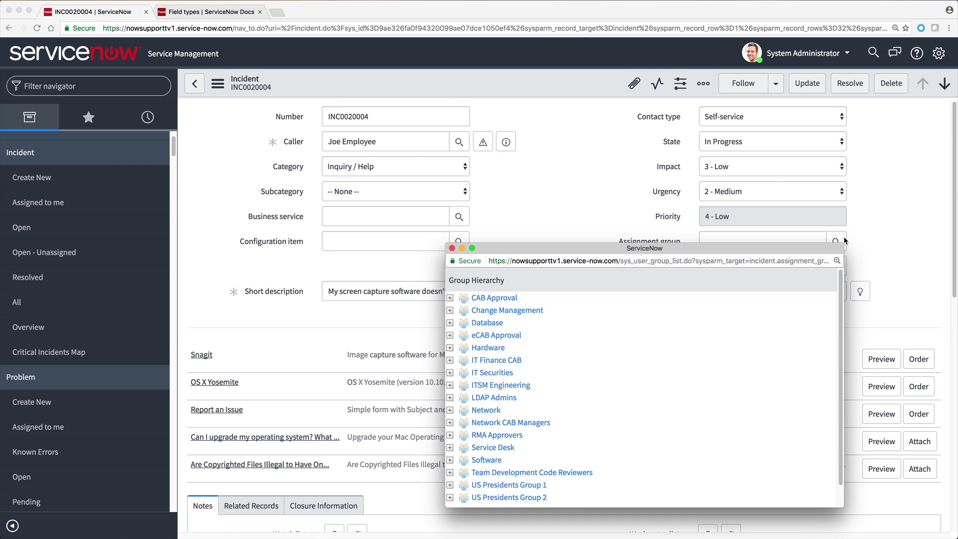
{"action": "left_click", "coordinate": [487, 460]}
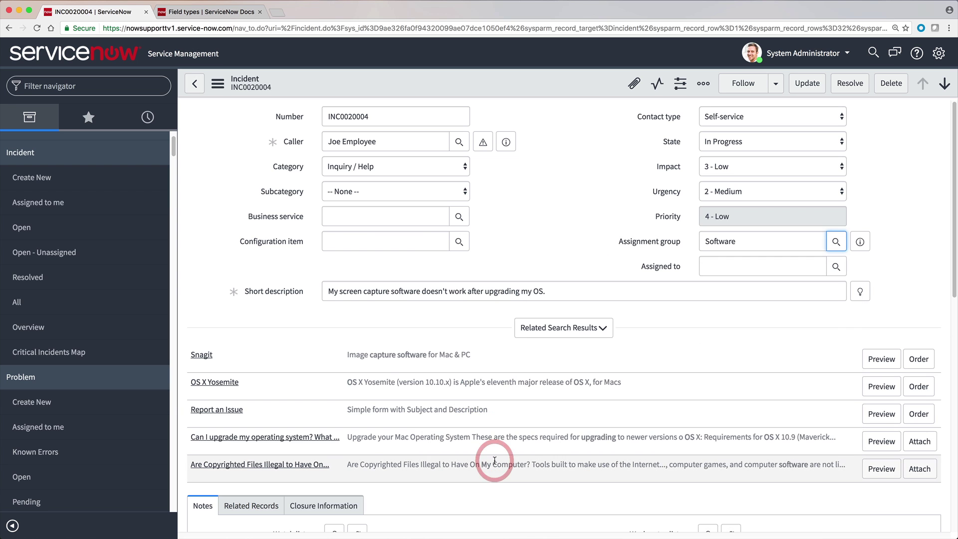
{"action": "left_click", "coordinate": [801, 85]}
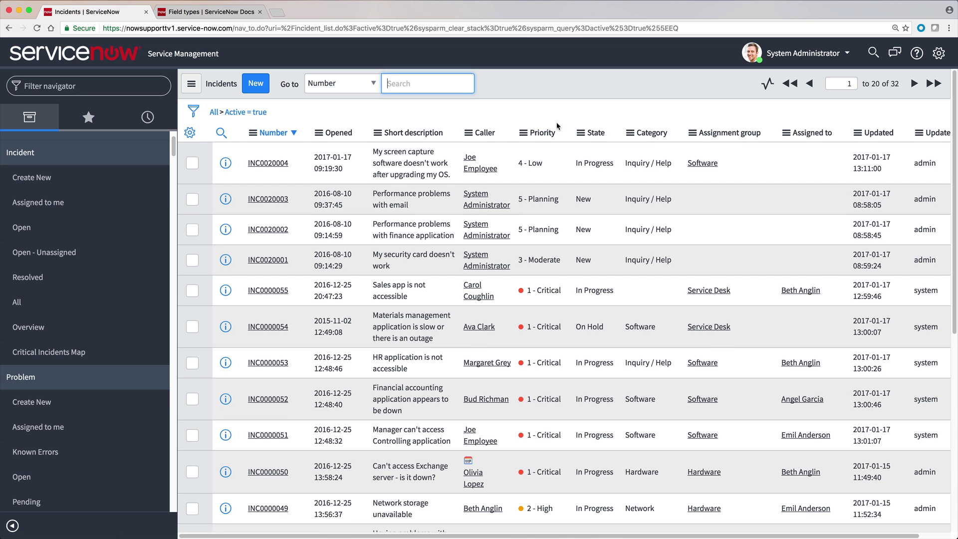
{"action": "left_click", "coordinate": [524, 134]}
Chart the active incidents by Priority as a pie chart
{"action": "left_click", "coordinate": [543, 238]}
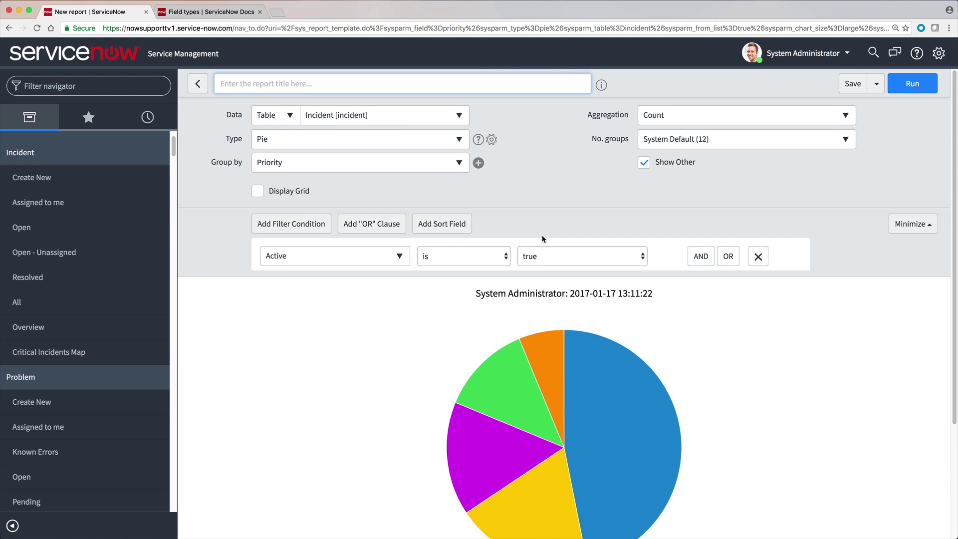
{"action": "scroll", "coordinate": [542, 235], "scroll_direction": "down", "scroll_amount": 3}
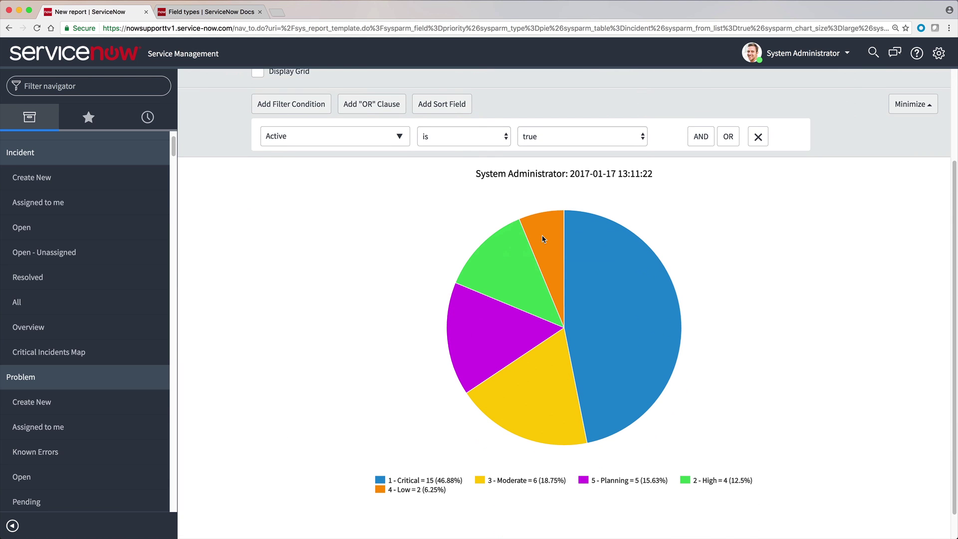
{"action": "mouse_move", "coordinate": [588, 251]}
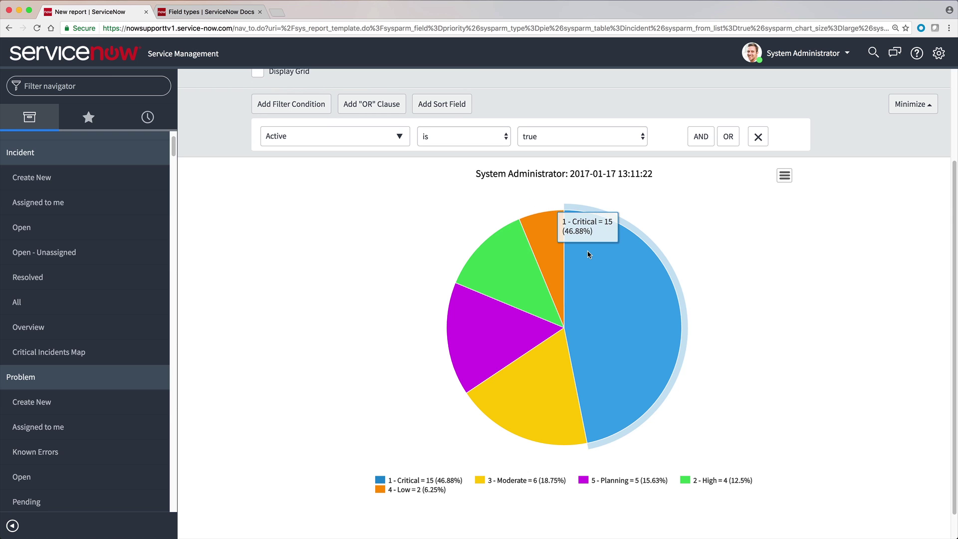
{"action": "mouse_move", "coordinate": [517, 349]}
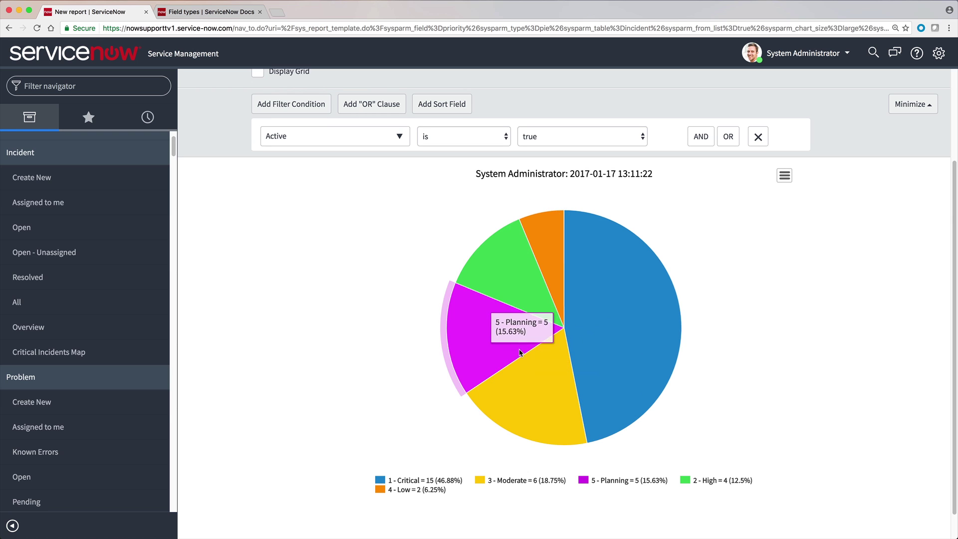
Drill into the 1 - Critical slice, return to the pie chart, and filter the navigator on 'tables'
{"action": "left_click", "coordinate": [599, 335]}
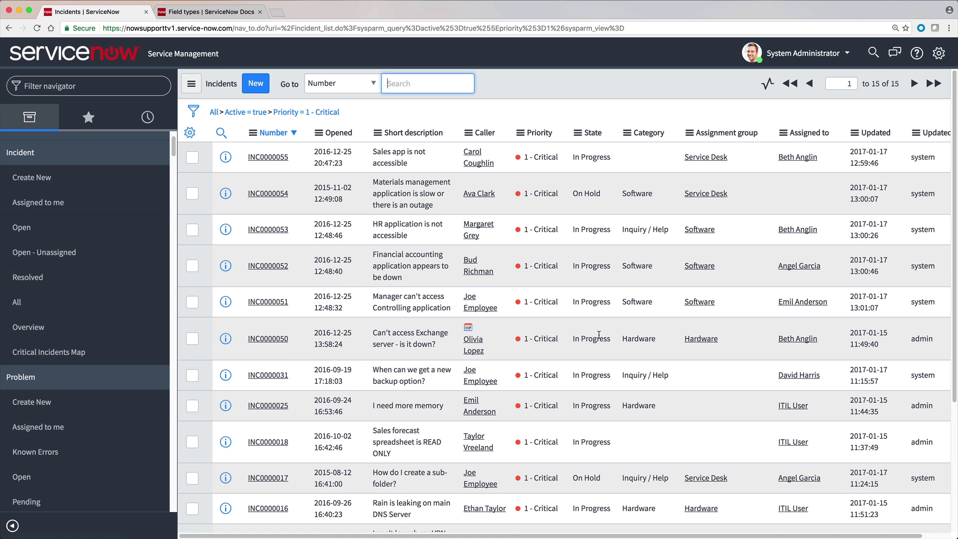
{"action": "left_click", "coordinate": [10, 27]}
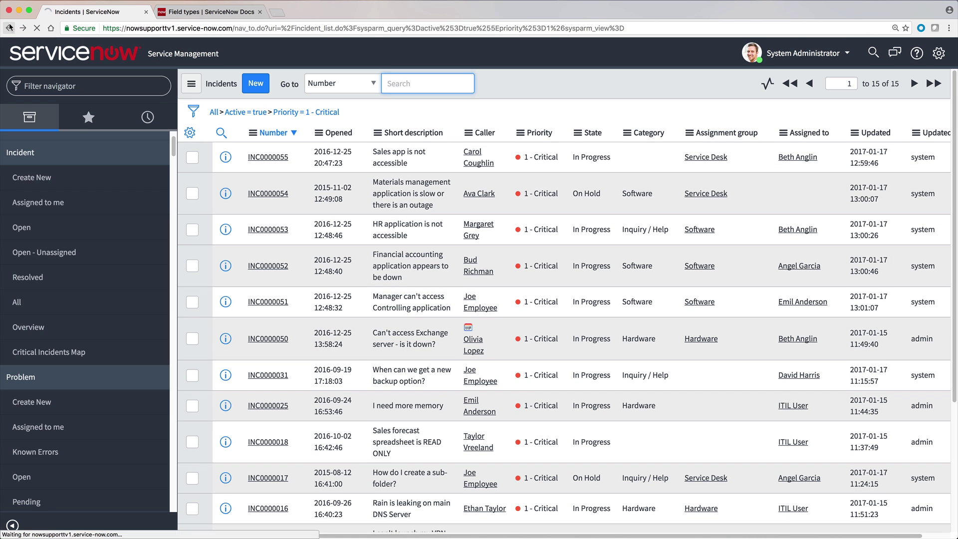
{"action": "left_click", "coordinate": [30, 86]}
{"action": "type", "text": "tables"}
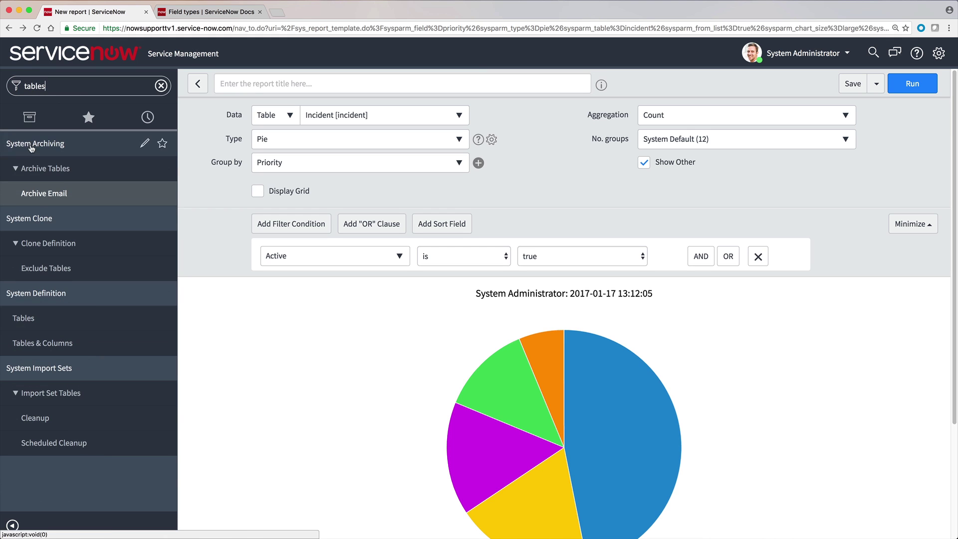
Open System Definition > Tables to list all 2381 table records
{"action": "left_click", "coordinate": [36, 323]}
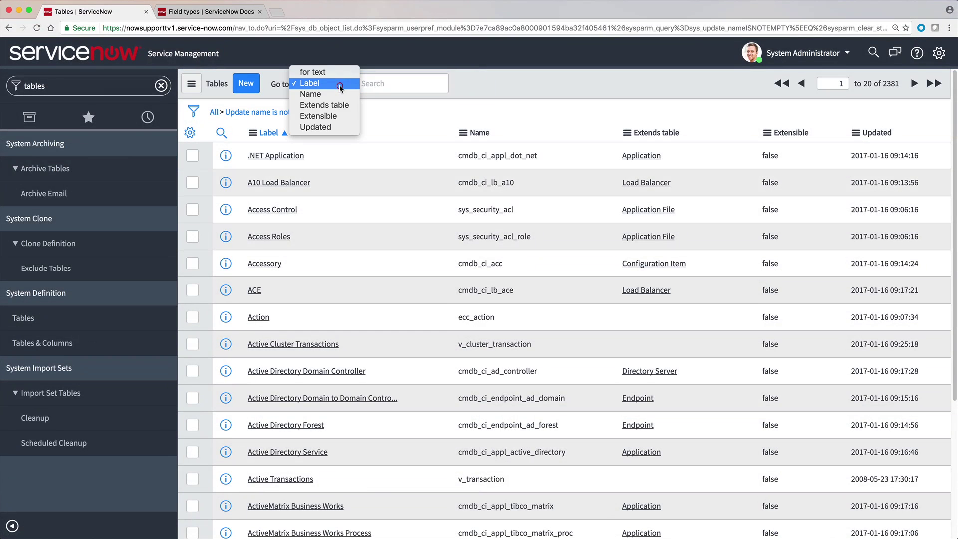
{"action": "left_click", "coordinate": [325, 105]}
{"action": "left_click", "coordinate": [374, 86]}
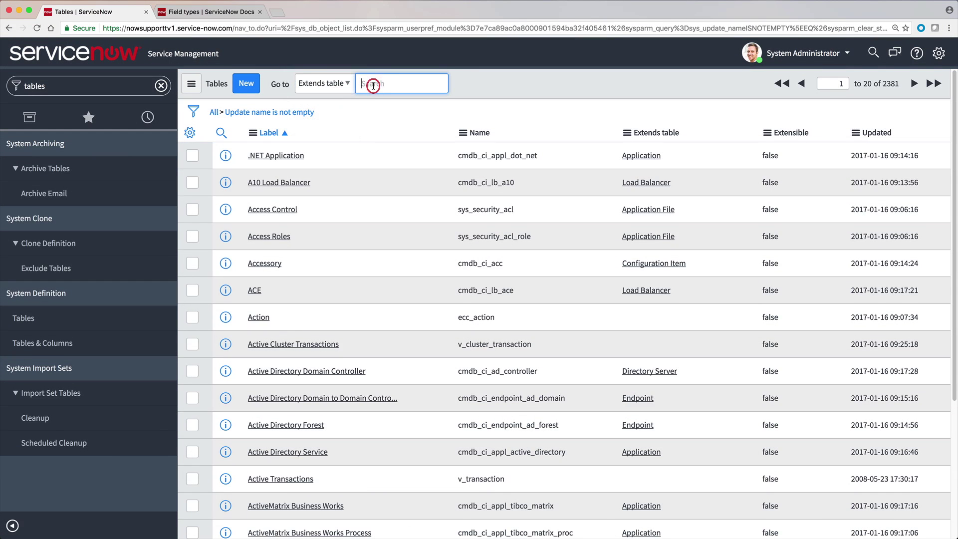
{"action": "type", "text": "appl"}
{"action": "key", "text": "Return"}
{"action": "left_click", "coordinate": [254, 133]}
{"action": "left_click", "coordinate": [264, 142]}
{"action": "scroll", "coordinate": [264, 142], "scroll_direction": "down", "scroll_amount": 5}
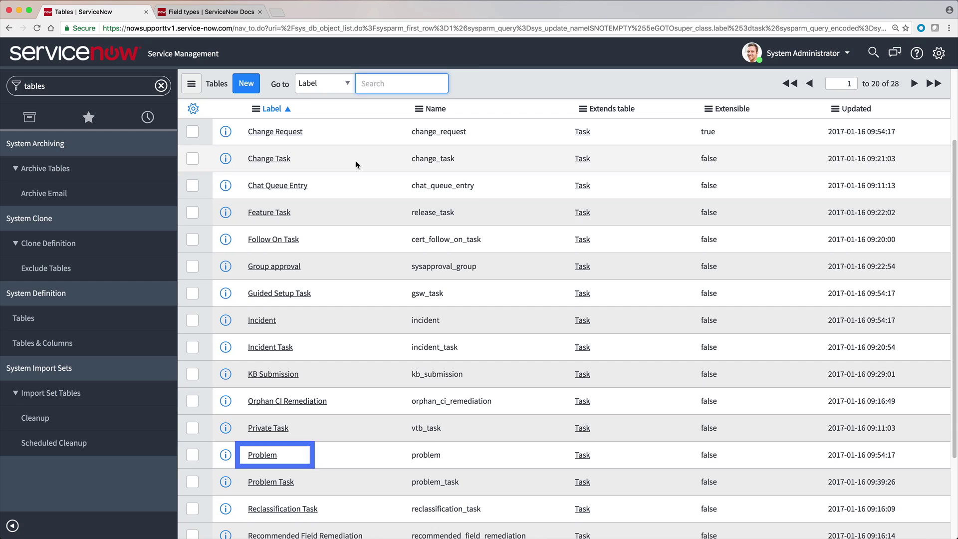
{"action": "left_click", "coordinate": [344, 83]}
Filter Tables to those extending '=configuration item', sort Label a to z, and page ahead
{"action": "left_click", "coordinate": [349, 105]}
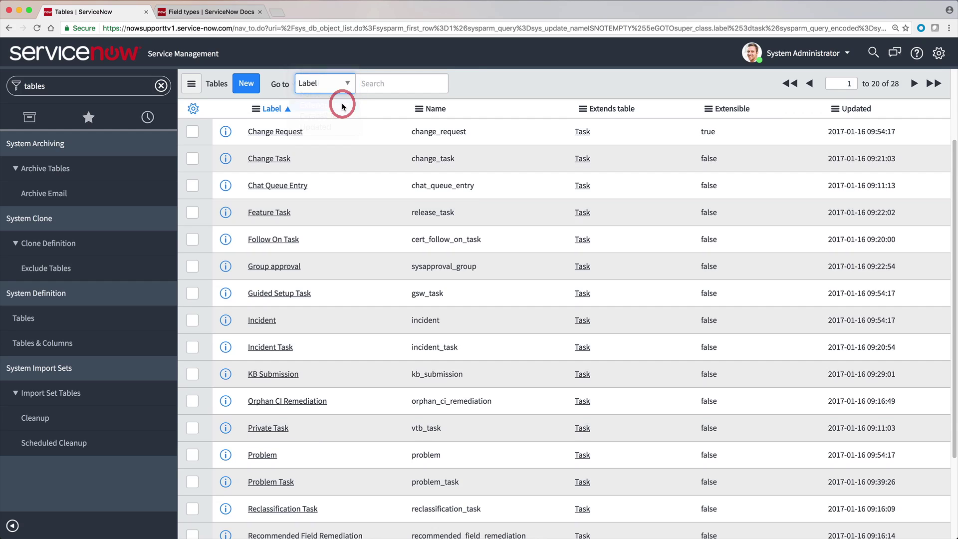
{"action": "type", "text": "=configuration item"}
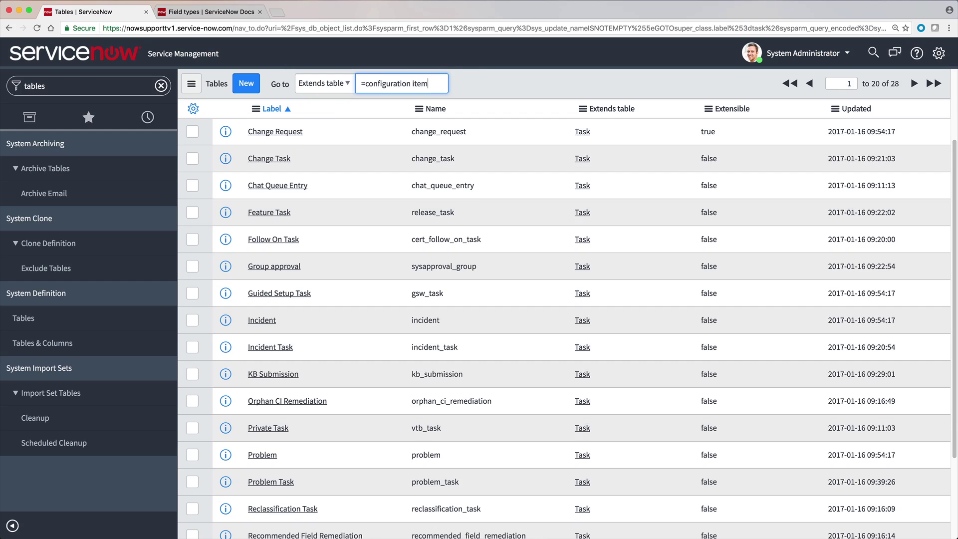
{"action": "key", "text": "Return"}
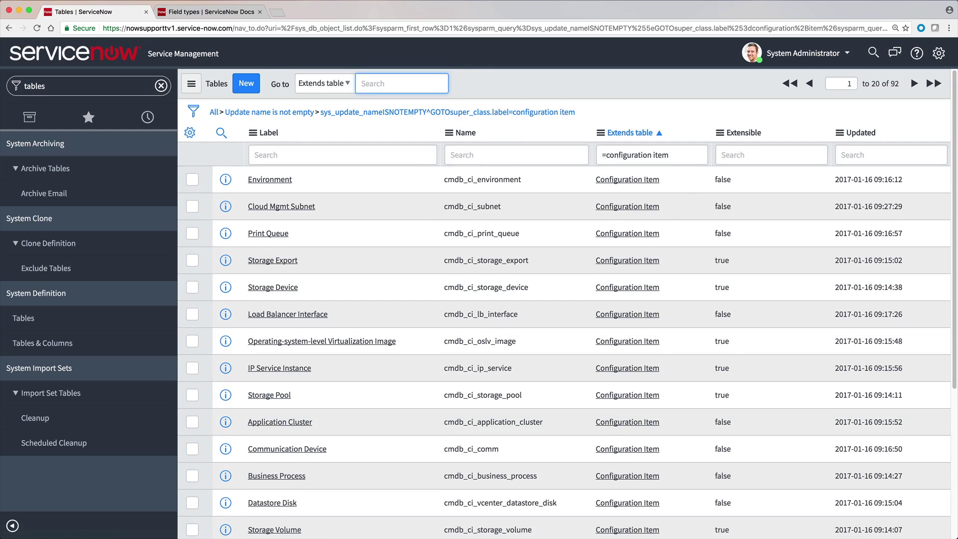
{"action": "left_click", "coordinate": [253, 133]}
{"action": "left_click", "coordinate": [270, 142]}
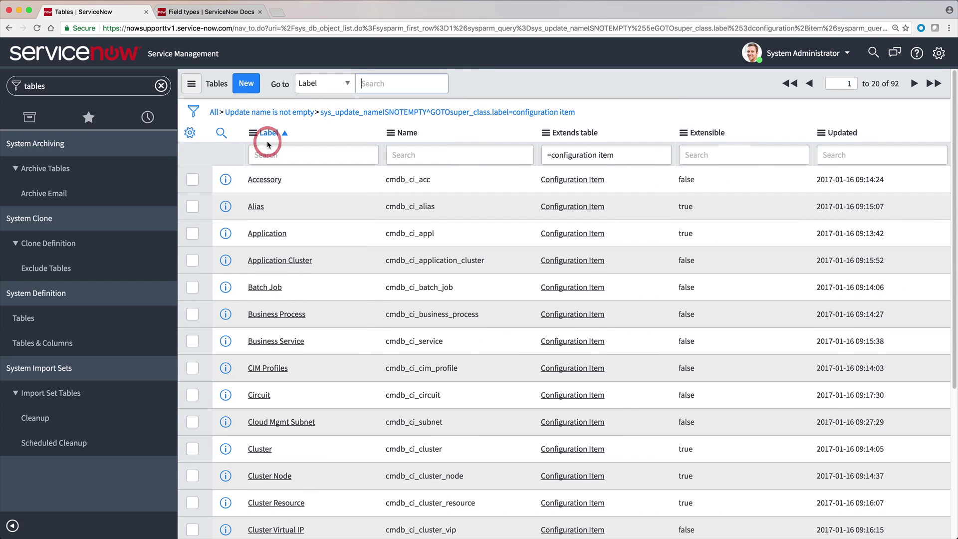
{"action": "left_click", "coordinate": [914, 85]}
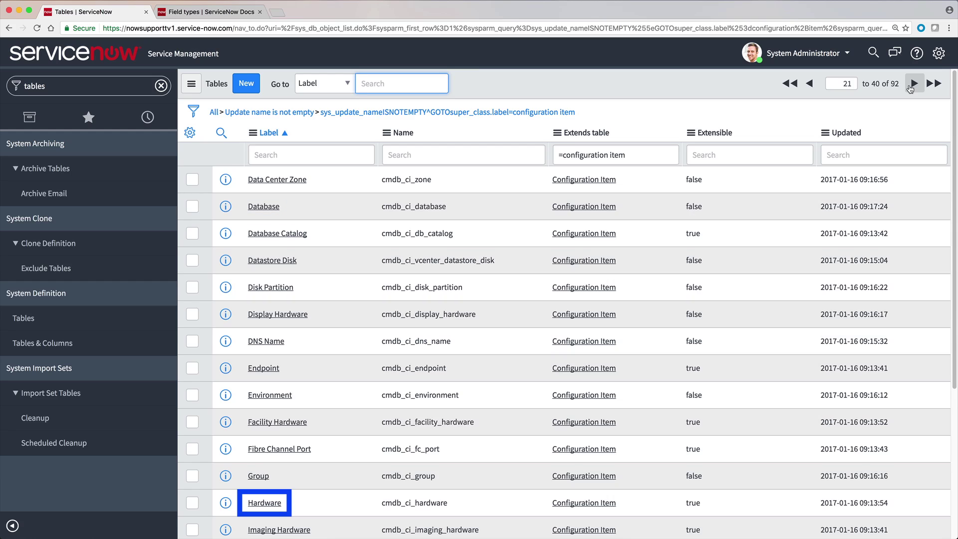
{"action": "left_click", "coordinate": [913, 83]}
{"action": "left_click", "coordinate": [914, 84]}
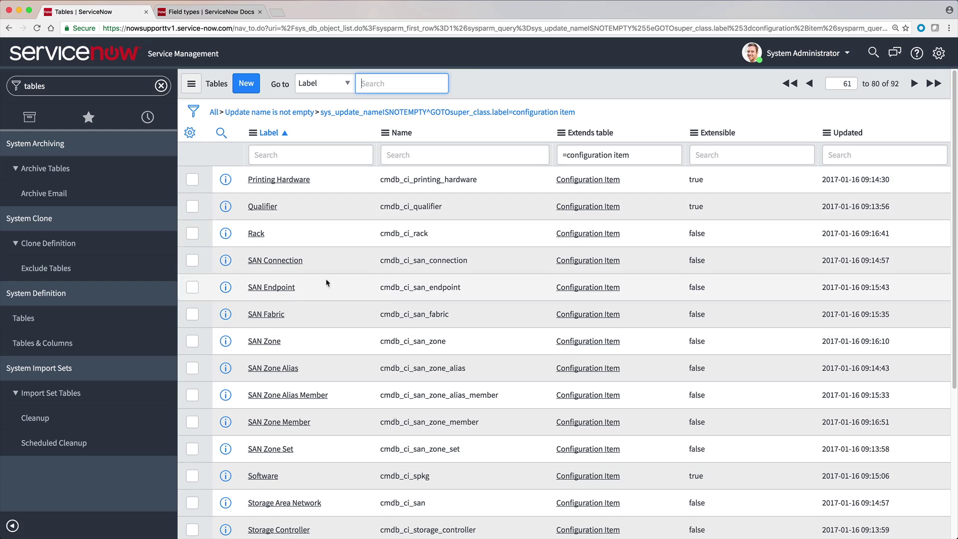
In Tables & Columns, select the Task [task] table and open its schema map
{"action": "left_click", "coordinate": [97, 345]}
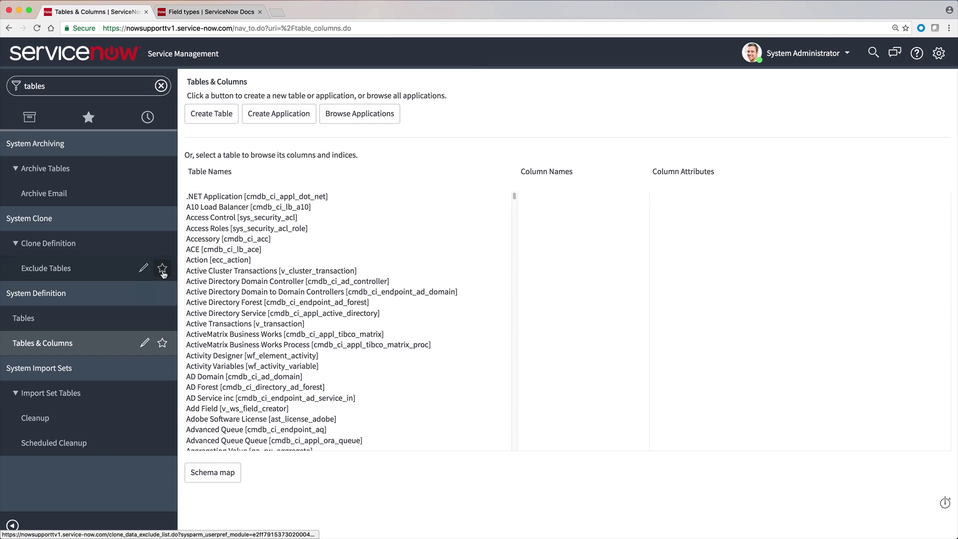
{"action": "left_click", "coordinate": [244, 201]}
{"action": "type", "text": "task_defn_staging]"}
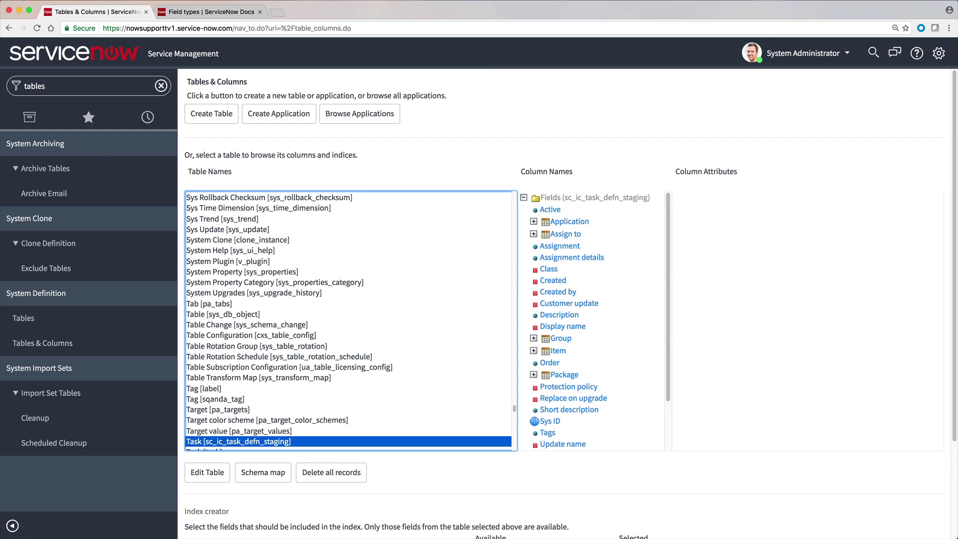
{"action": "scroll", "coordinate": [242, 216], "scroll_direction": "down", "scroll_amount": 2}
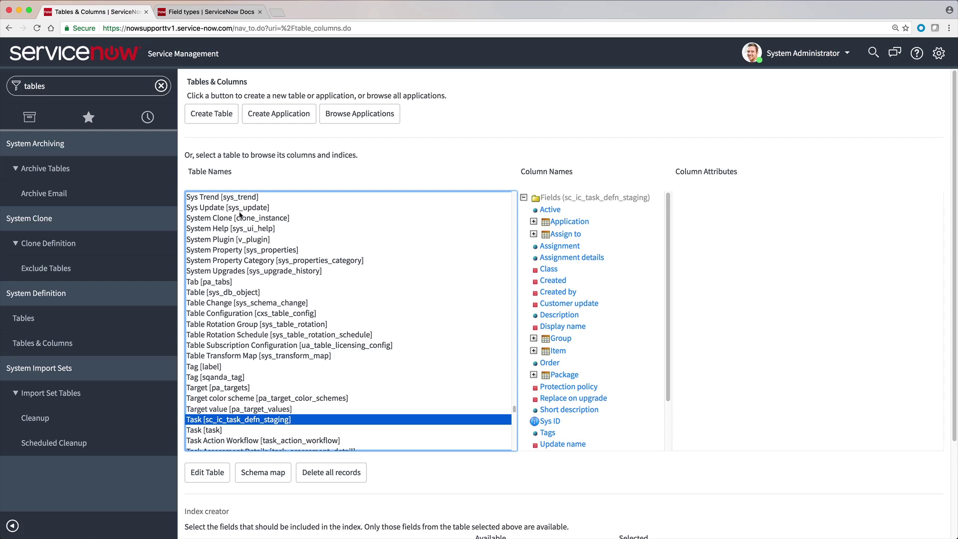
{"action": "left_click", "coordinate": [269, 431]}
{"action": "left_click", "coordinate": [265, 472]}
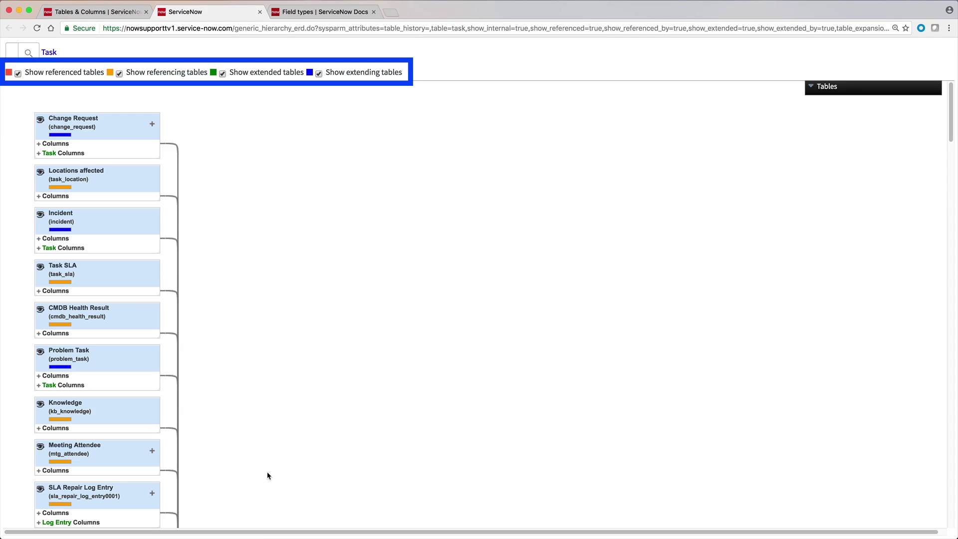
Scroll the Task schema map and inspect its relationship bars and connectors, e.g. Release Phase
{"action": "scroll", "coordinate": [267, 472], "scroll_direction": "down", "scroll_amount": 10}
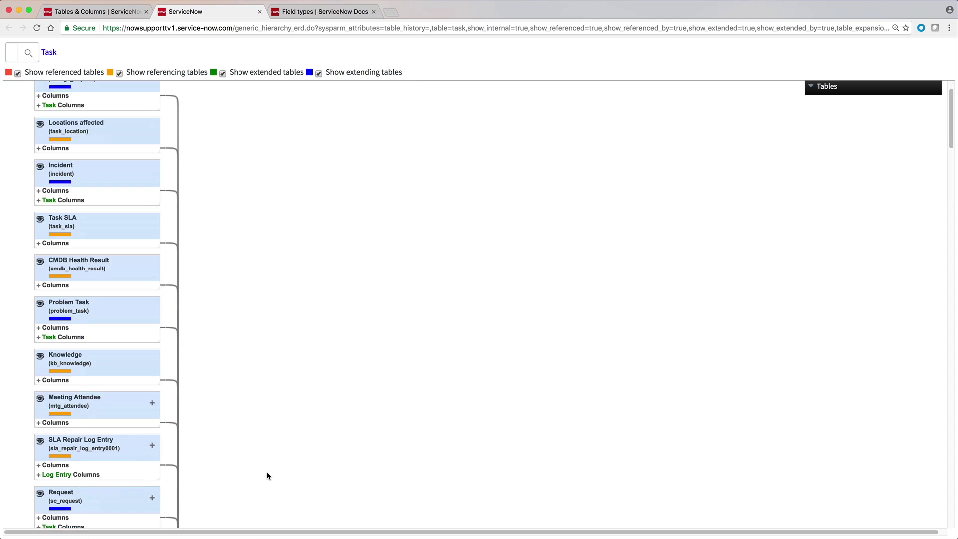
{"action": "scroll", "coordinate": [267, 475], "scroll_direction": "down", "scroll_amount": 20}
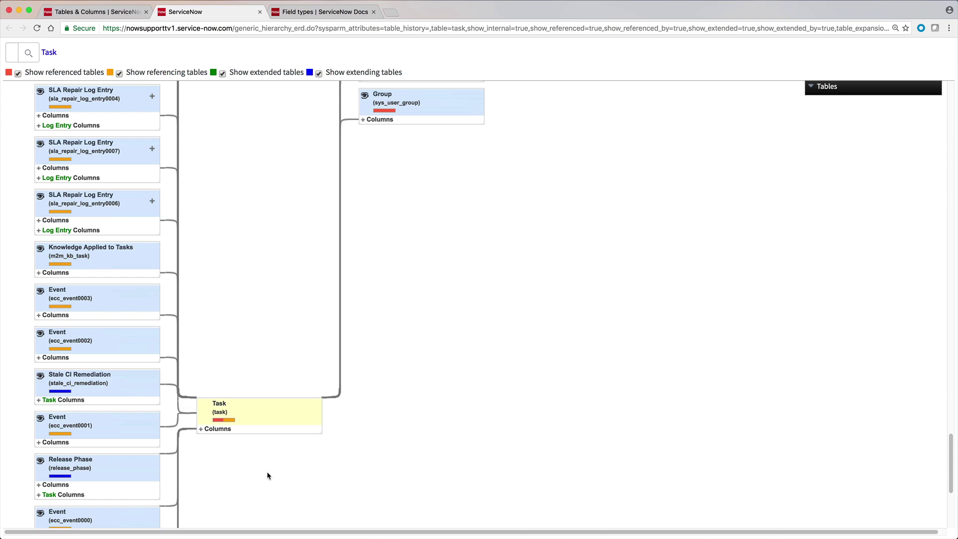
{"action": "scroll", "coordinate": [268, 472], "scroll_direction": "down", "scroll_amount": 5}
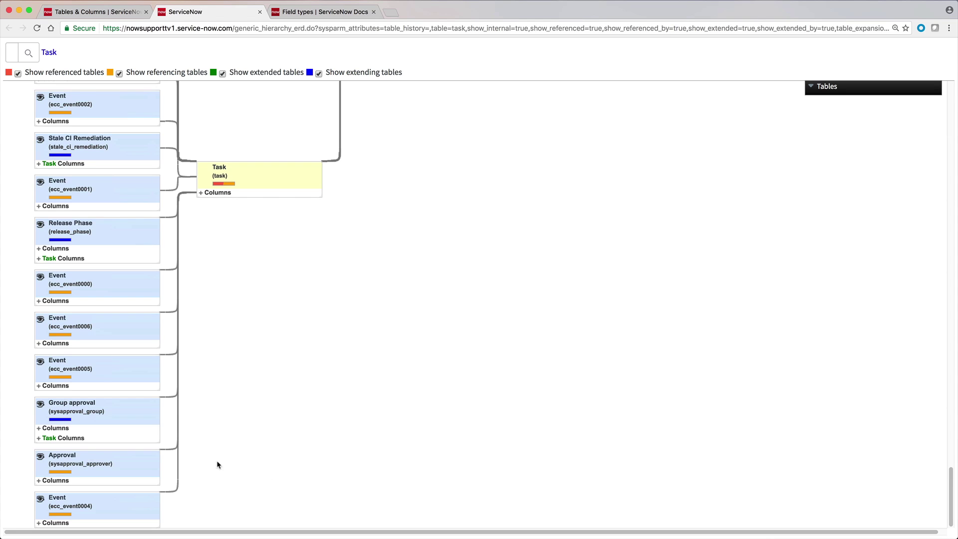
{"action": "mouse_move", "coordinate": [64, 419]}
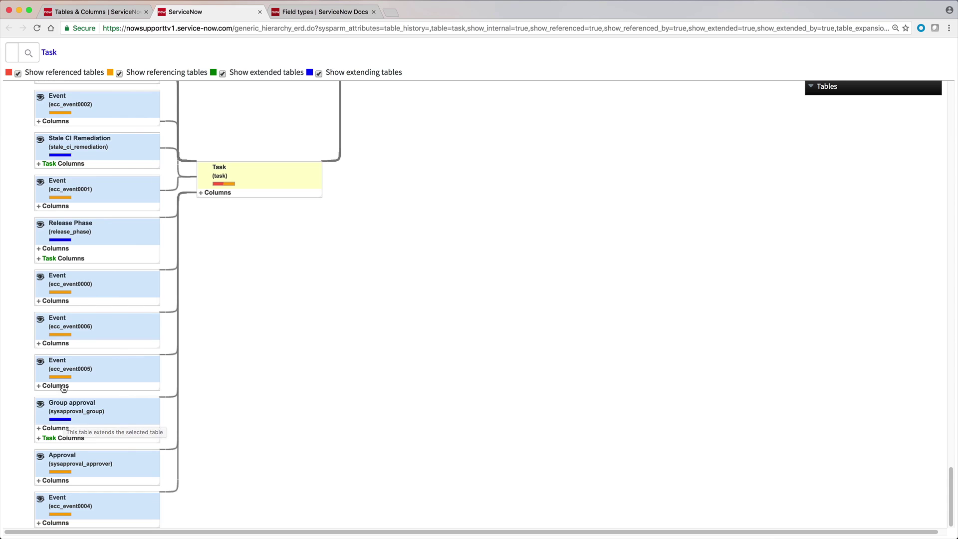
{"action": "mouse_move", "coordinate": [65, 377]}
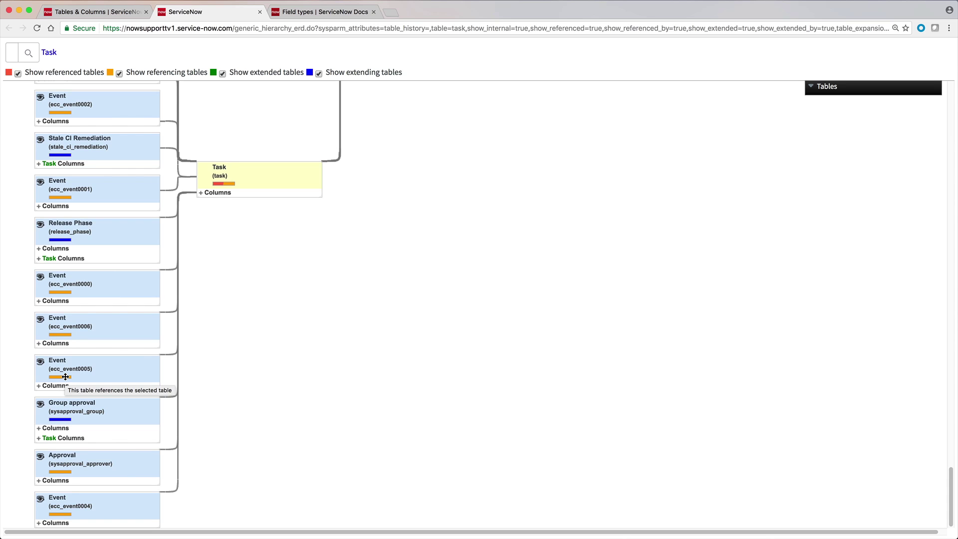
{"action": "scroll", "coordinate": [229, 342], "scroll_direction": "up", "scroll_amount": 10}
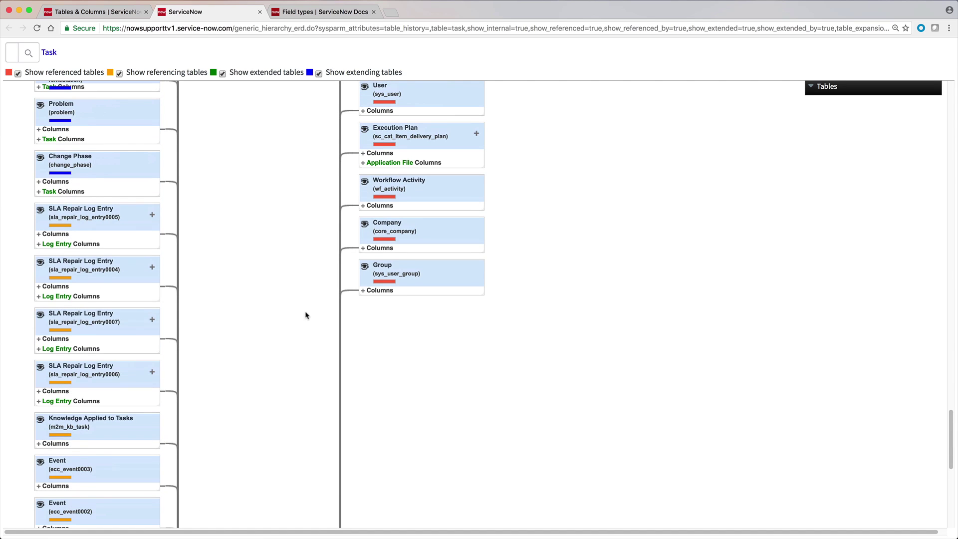
{"action": "mouse_move", "coordinate": [387, 282]}
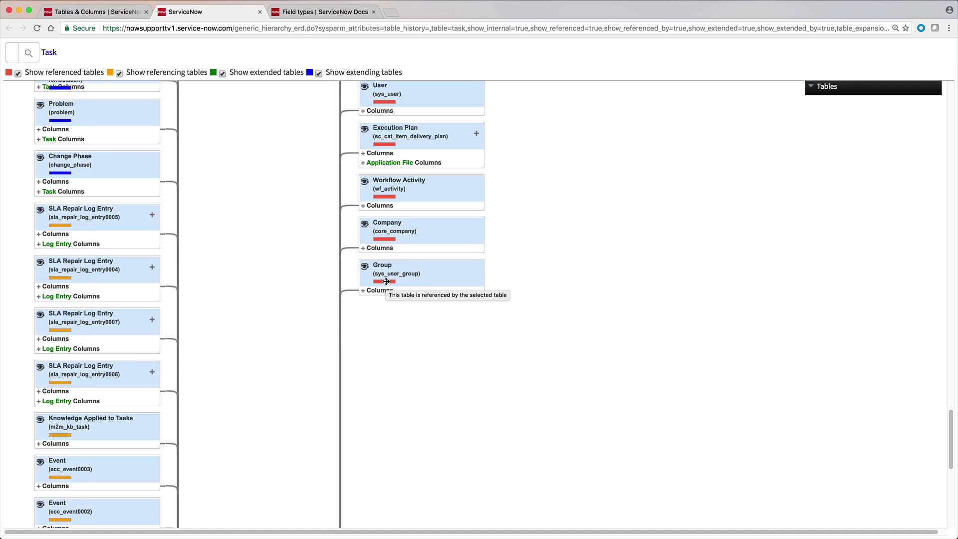
{"action": "scroll", "coordinate": [387, 282], "scroll_direction": "down", "scroll_amount": 8}
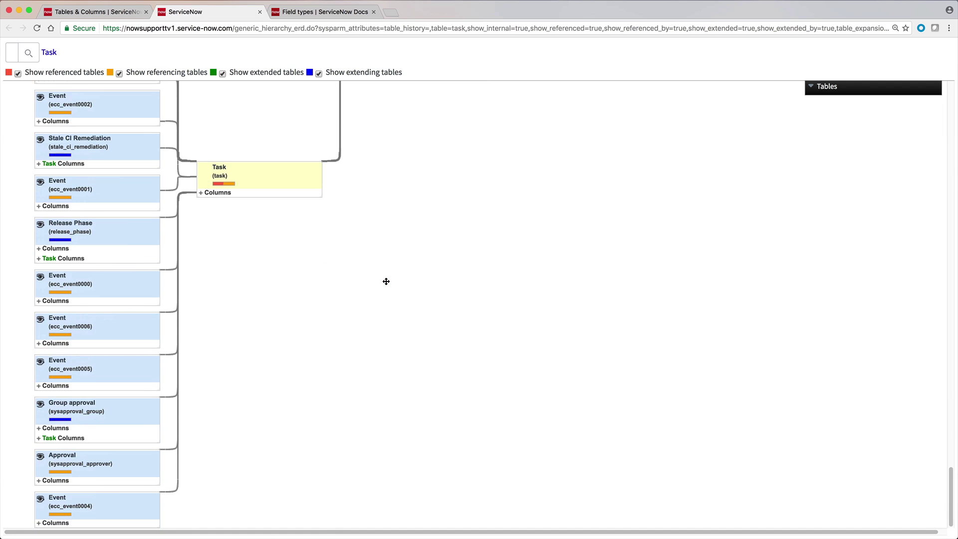
{"action": "mouse_move", "coordinate": [171, 218]}
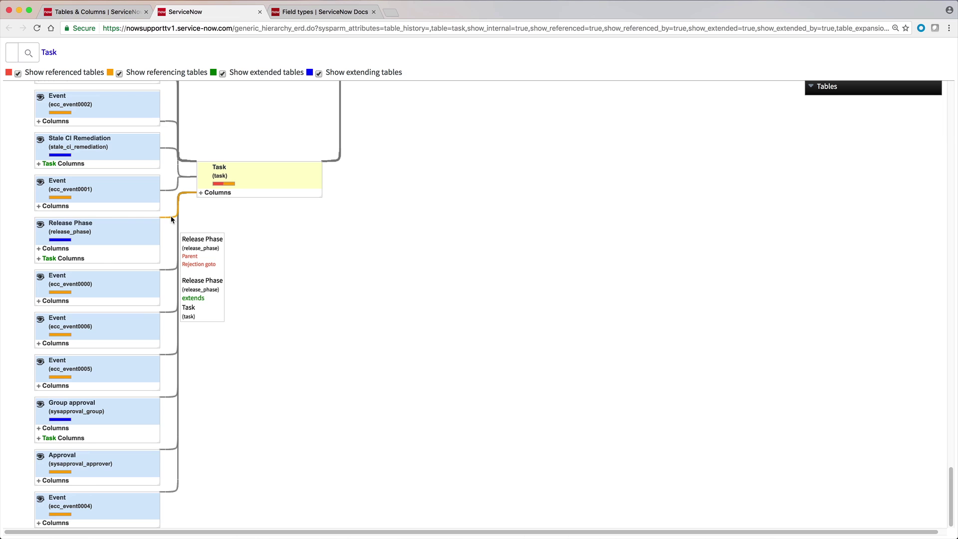
Uncheck Show extending, extended, referencing and referenced tables on the Task schema map
{"action": "left_click", "coordinate": [319, 74]}
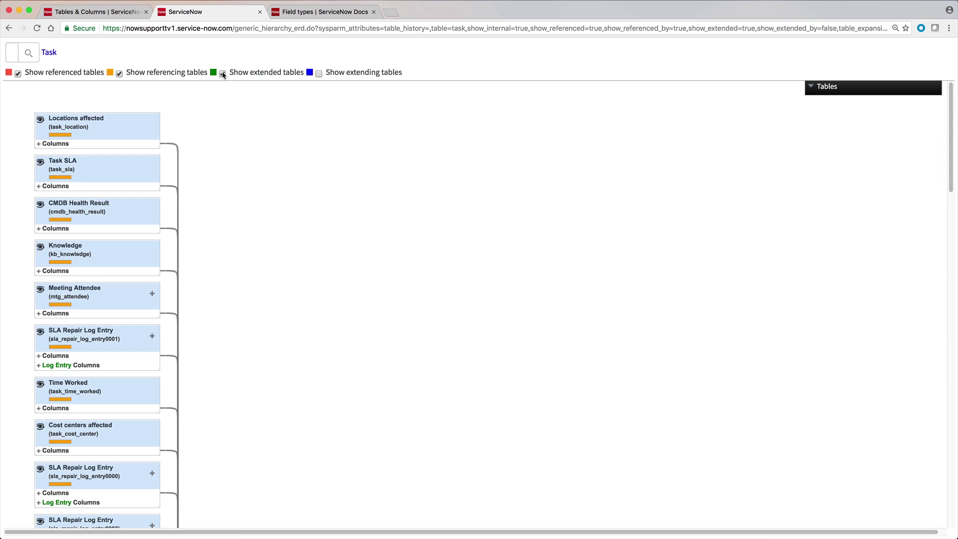
{"action": "left_click", "coordinate": [223, 74]}
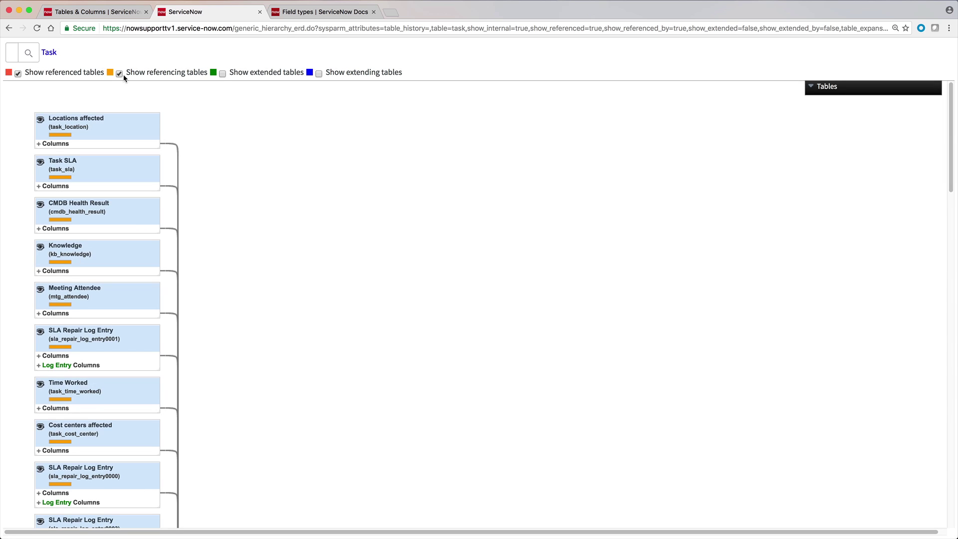
{"action": "left_click", "coordinate": [119, 74]}
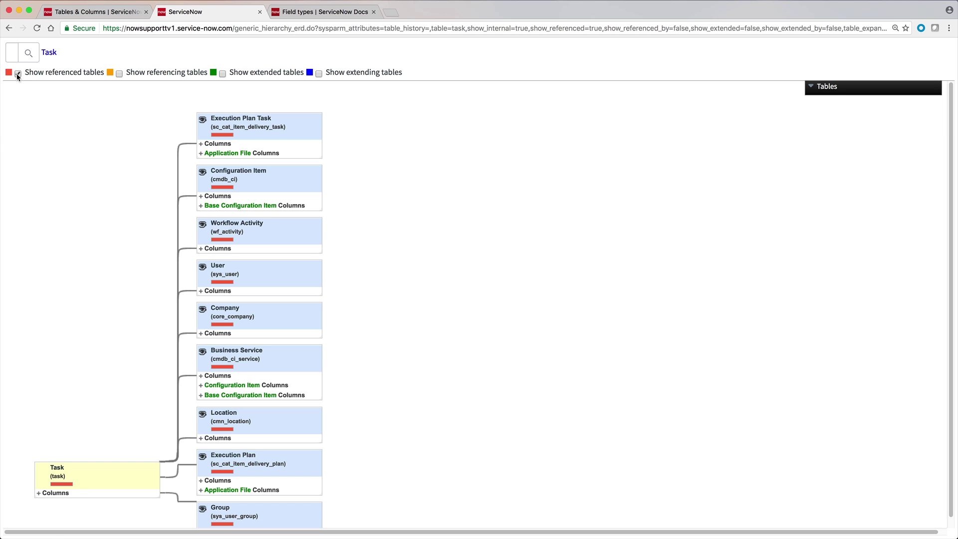
{"action": "left_click", "coordinate": [18, 74]}
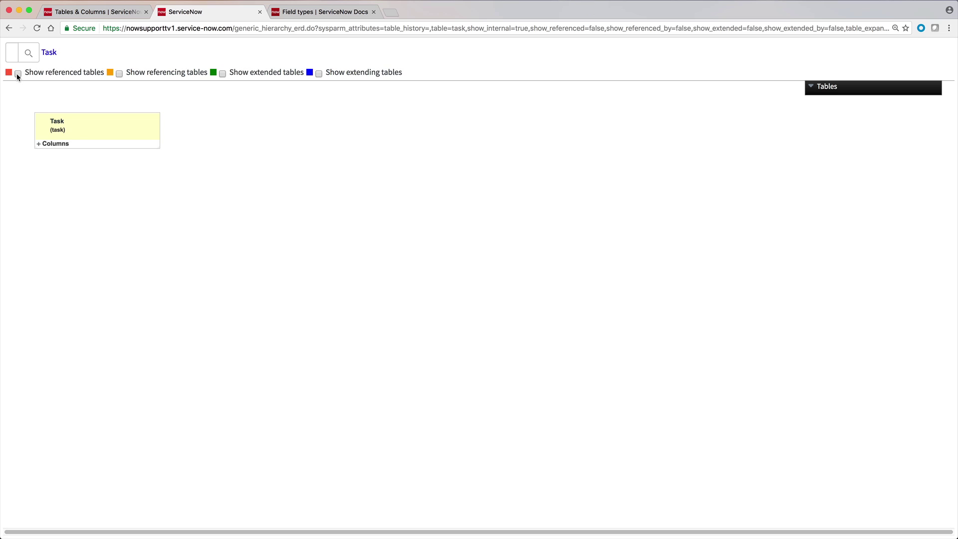
Re-check Show extended tables so the map shows only the tables Task extends
{"action": "left_click", "coordinate": [223, 74]}
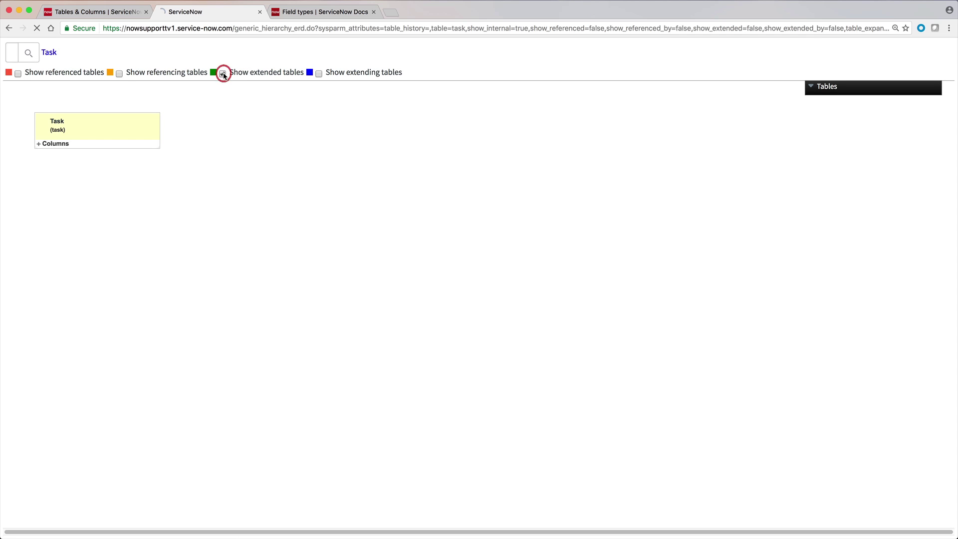